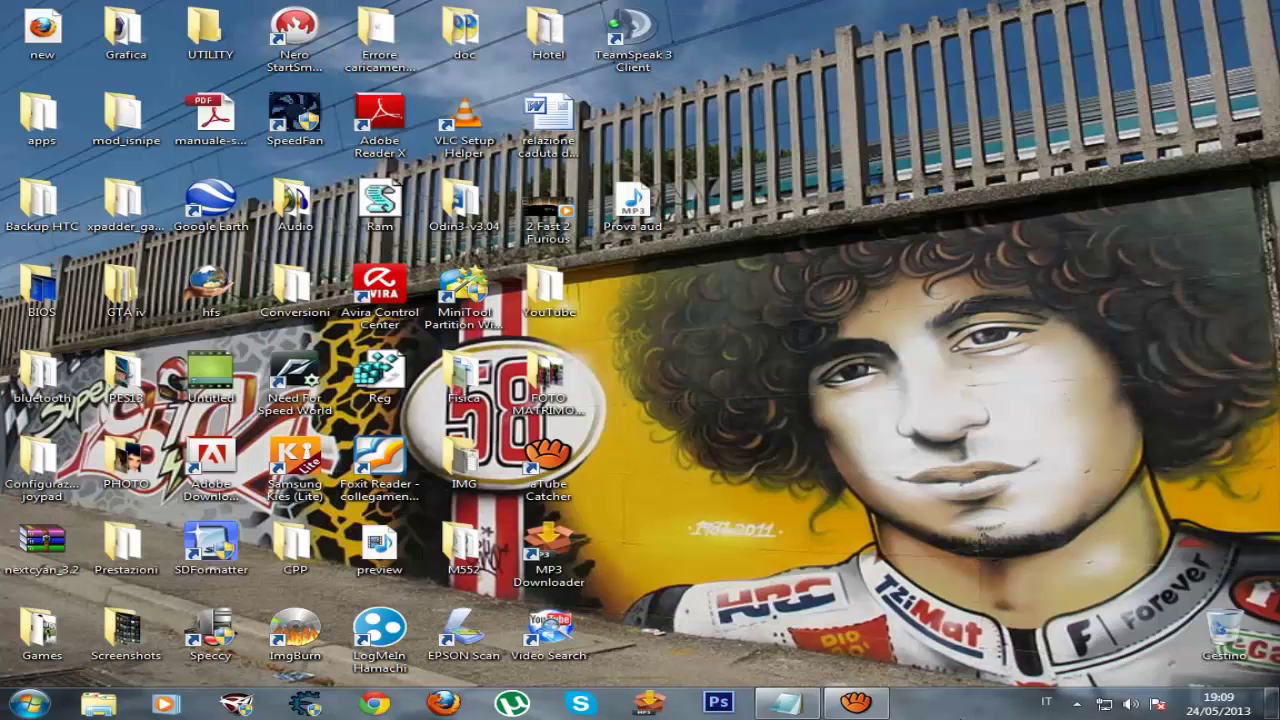
View the Audacity download address in the open Notepad note, and minimize the note.
left_click(786, 703)
left_click_drag(380, 322, 141, 315)
left_click(391, 314)
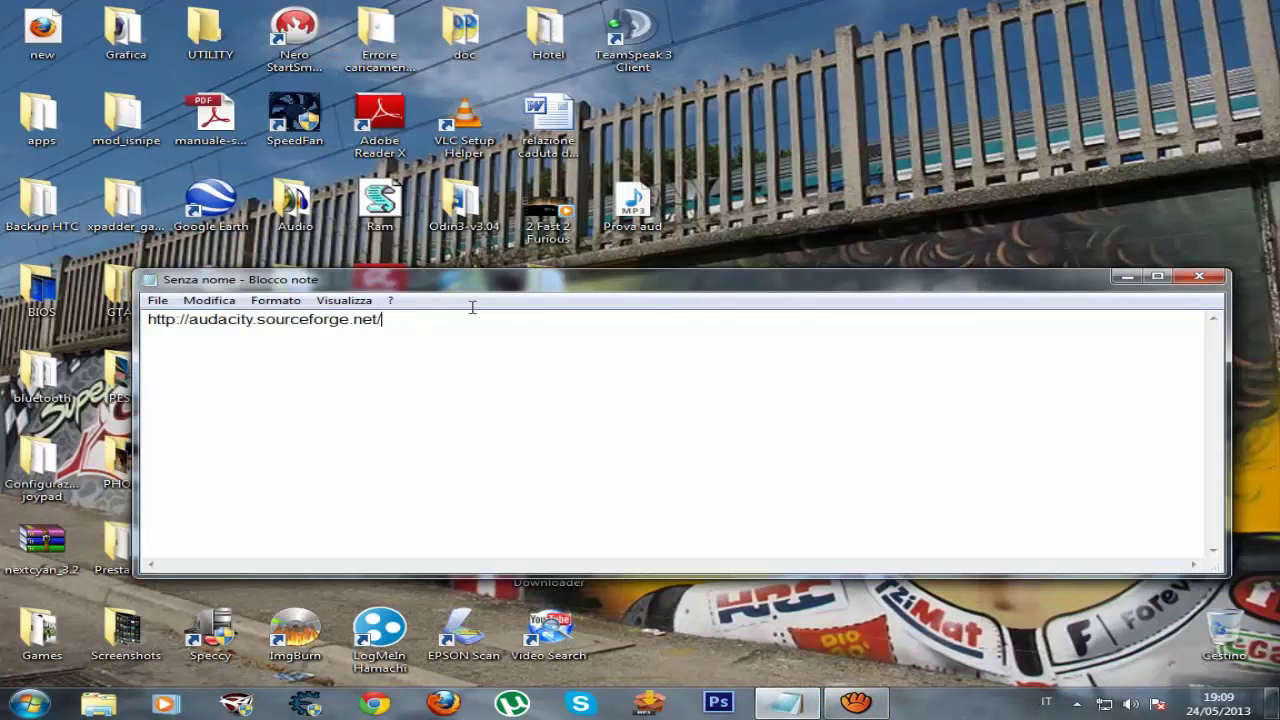
left_click(1126, 277)
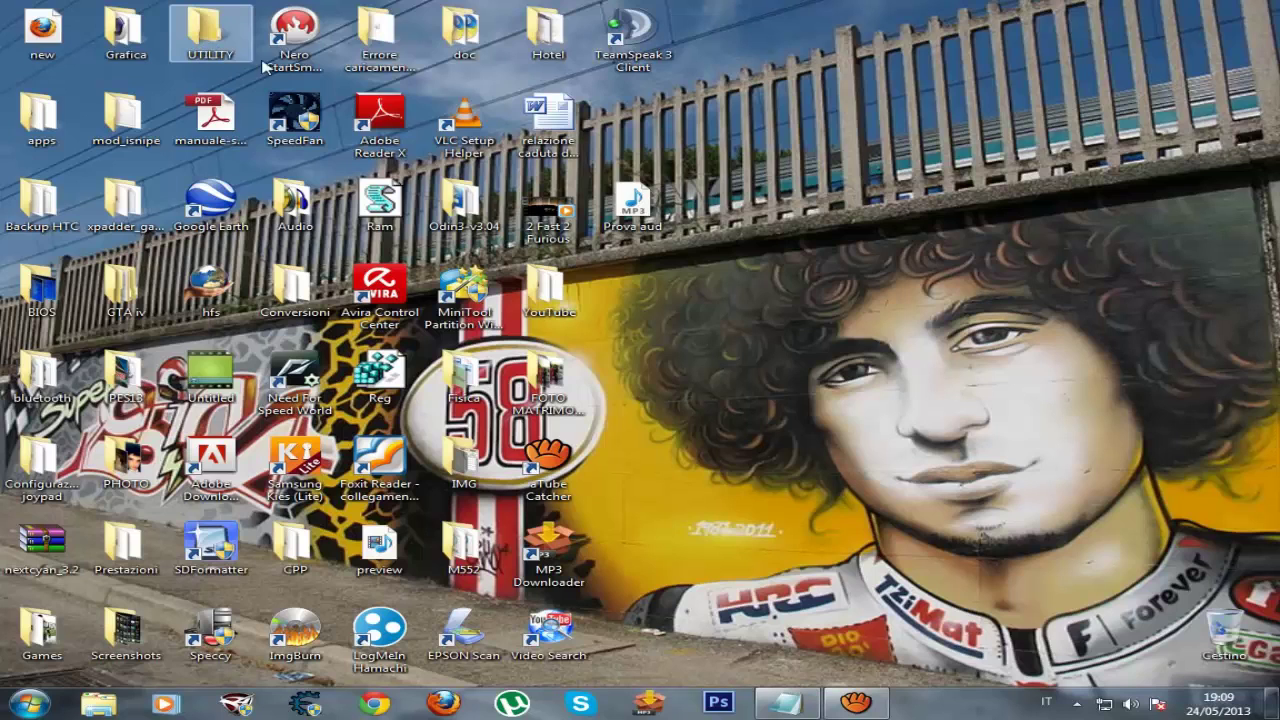
Launch Audacity from the Audio folder on the desktop, and close the folder window.
double_click(295, 205)
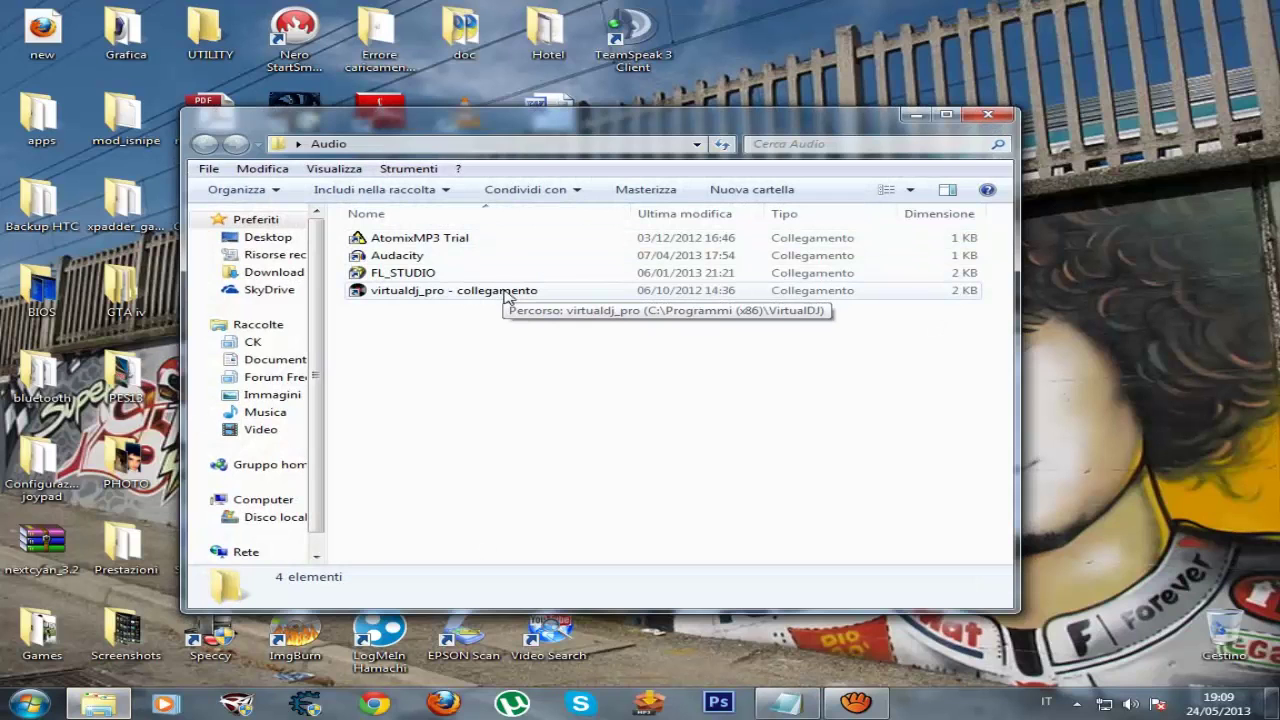
left_click_drag(520, 141, 471, 106)
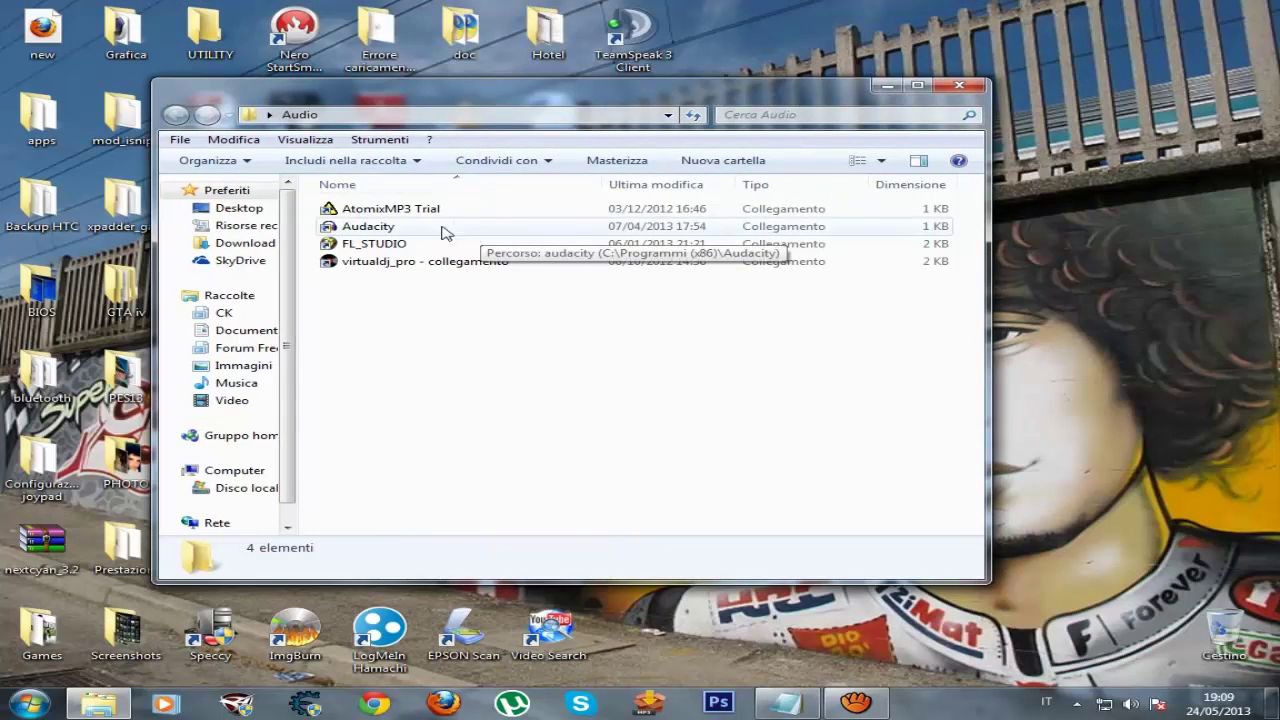
left_click(376, 233)
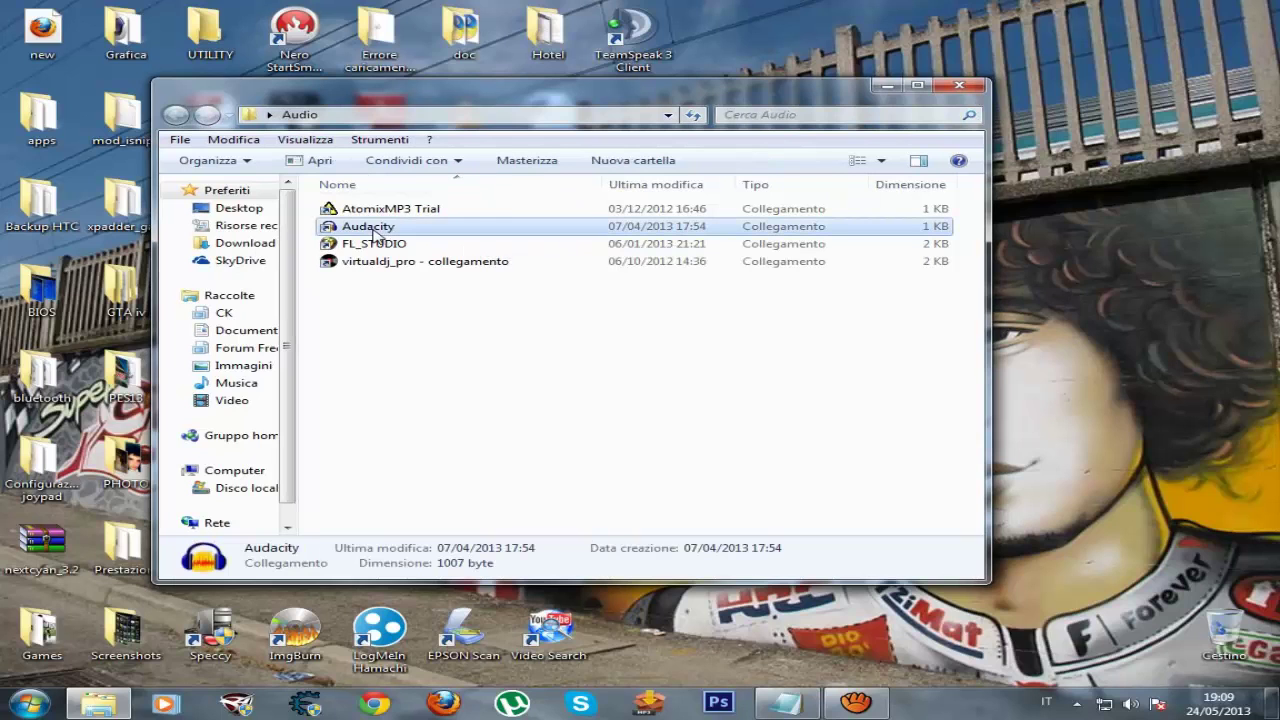
left_click(970, 87)
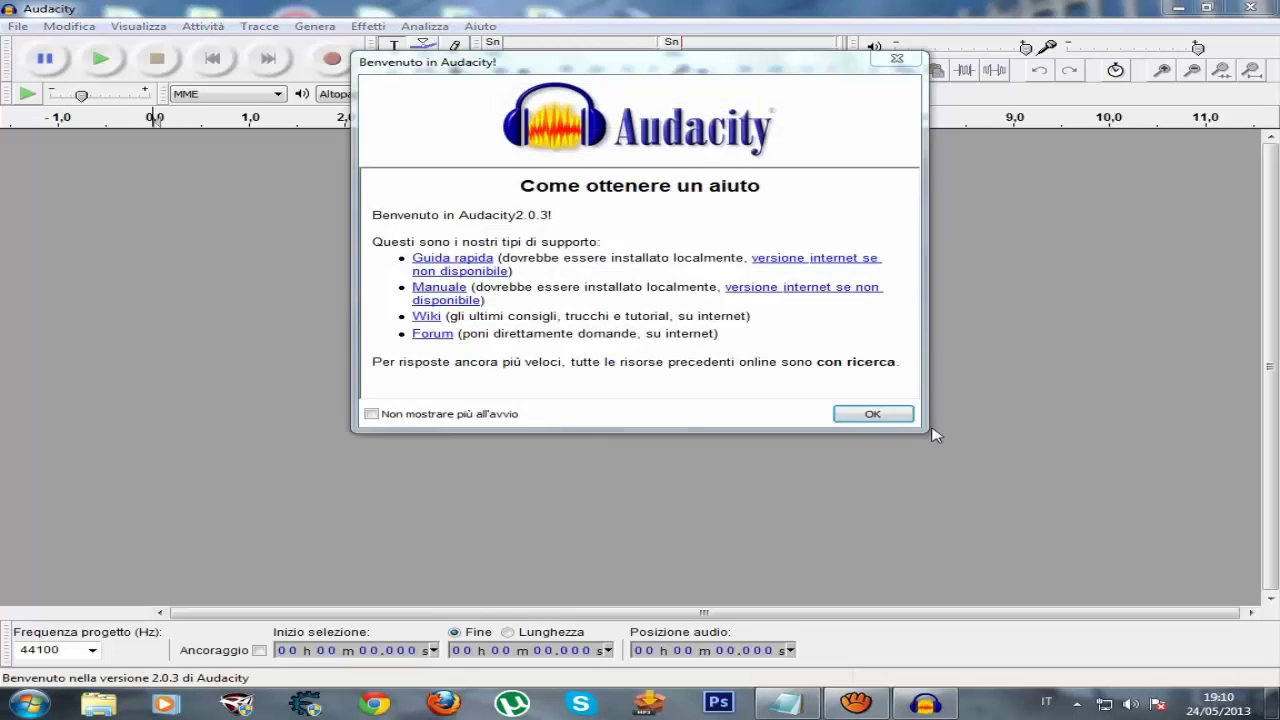
Dismiss the welcome message and import the MP3 file "Prova aud" from the desktop into Audacity.
left_click(898, 418)
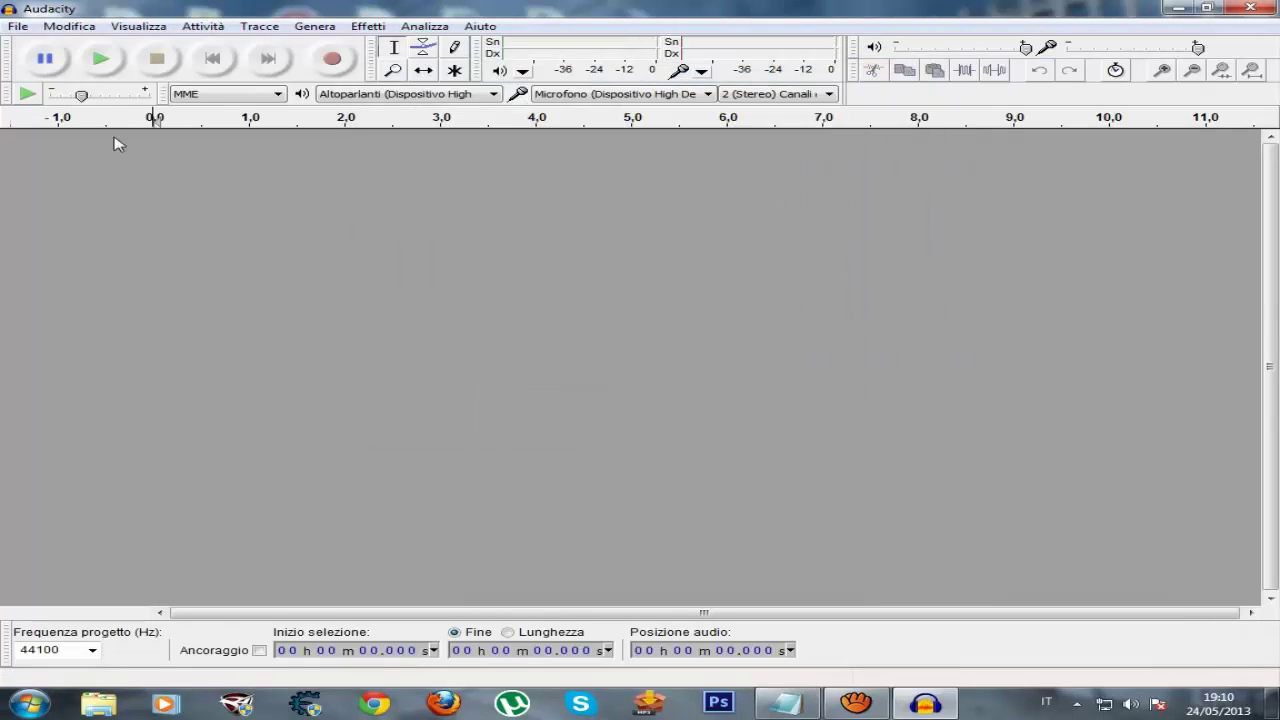
left_click(1178, 8)
left_click_drag(632, 203, 289, 177)
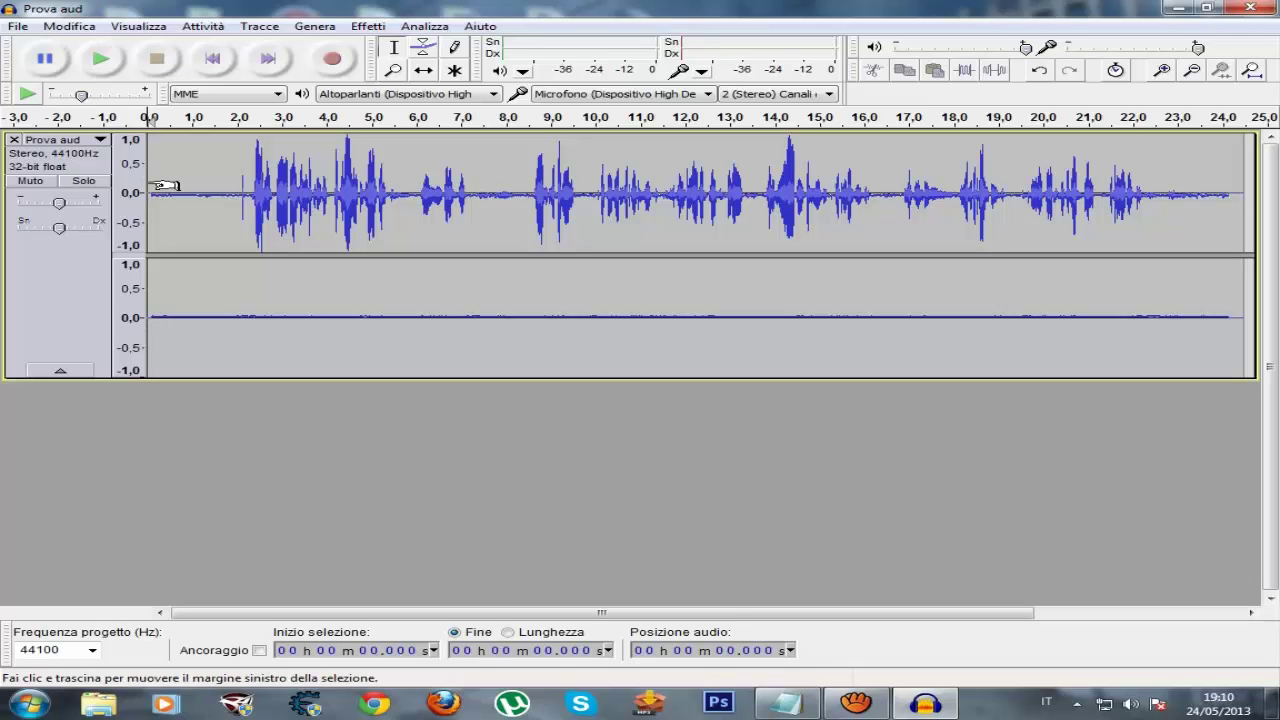
Select the silent opening of about 2.1 seconds and capture it as the noise profile with the Noise Removal effect.
left_click_drag(157, 186, 256, 192)
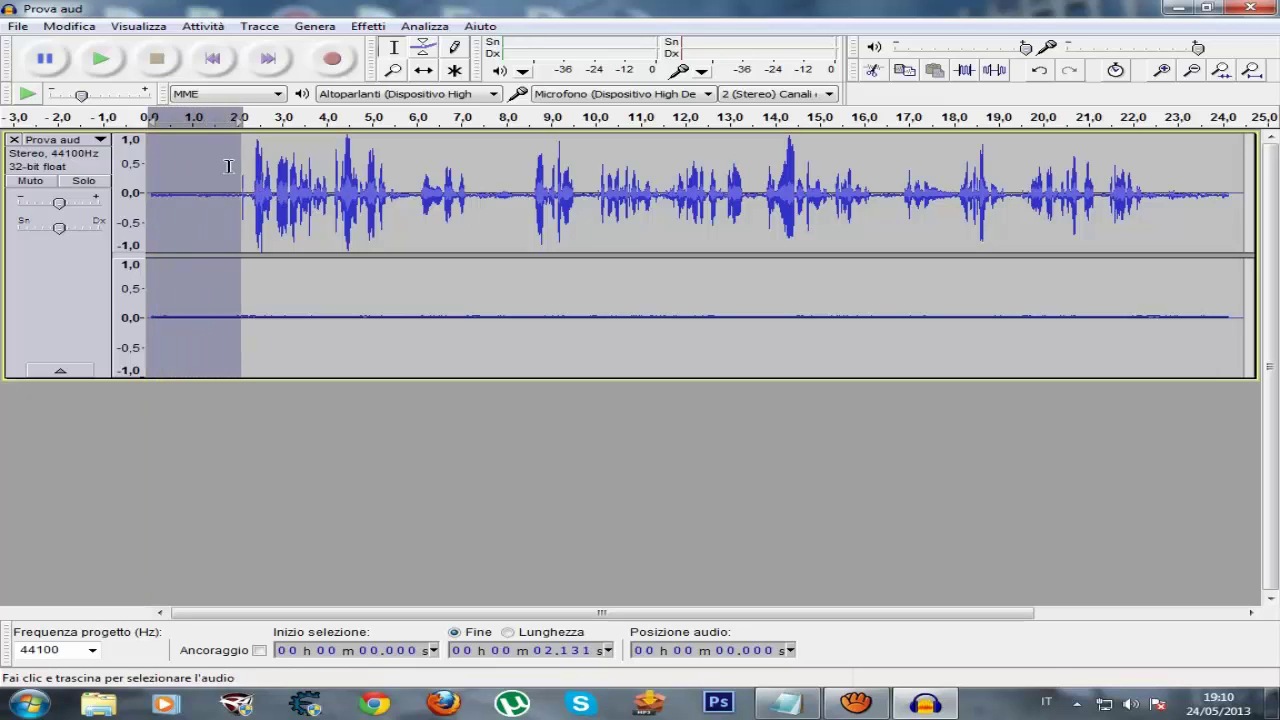
left_click(369, 27)
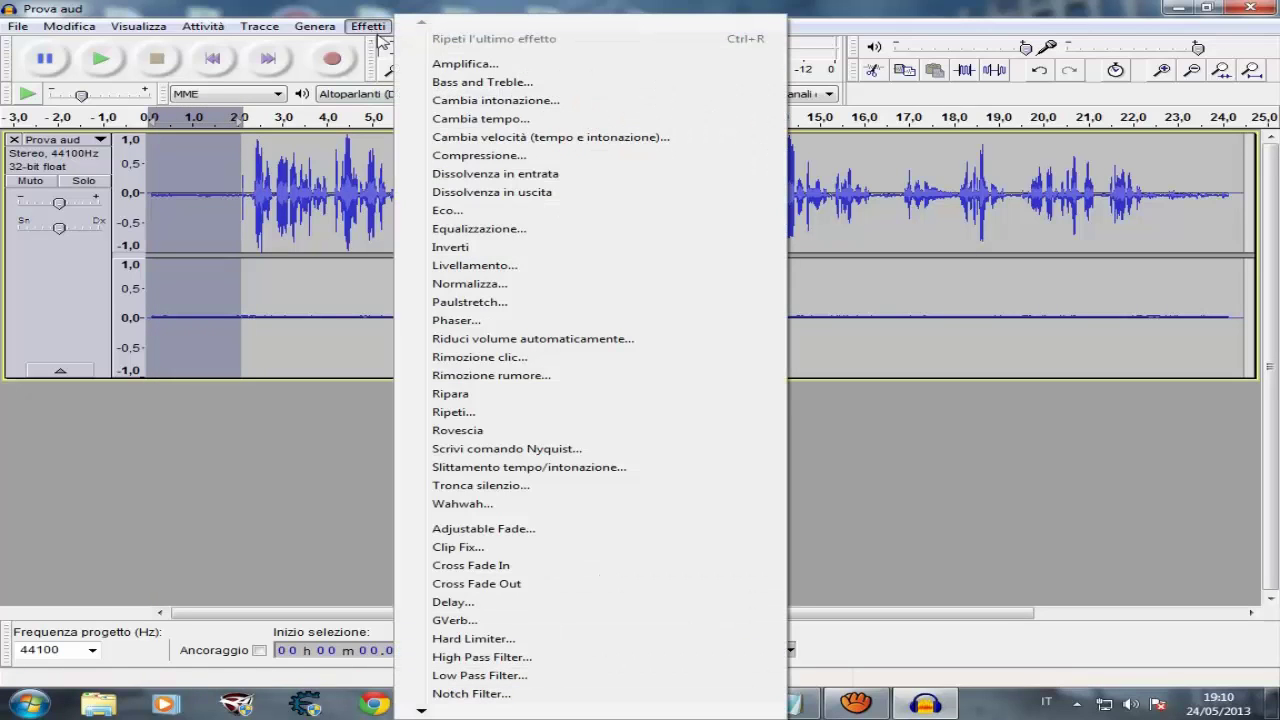
left_click(550, 377)
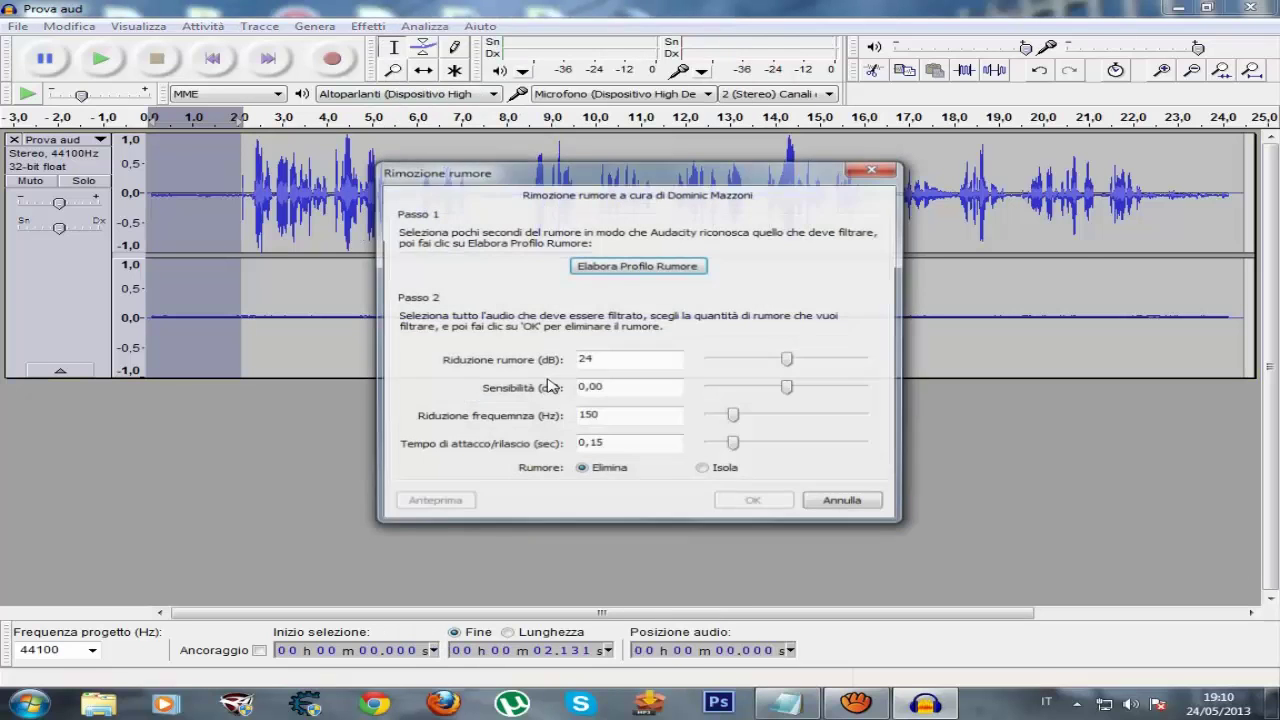
left_click(657, 268)
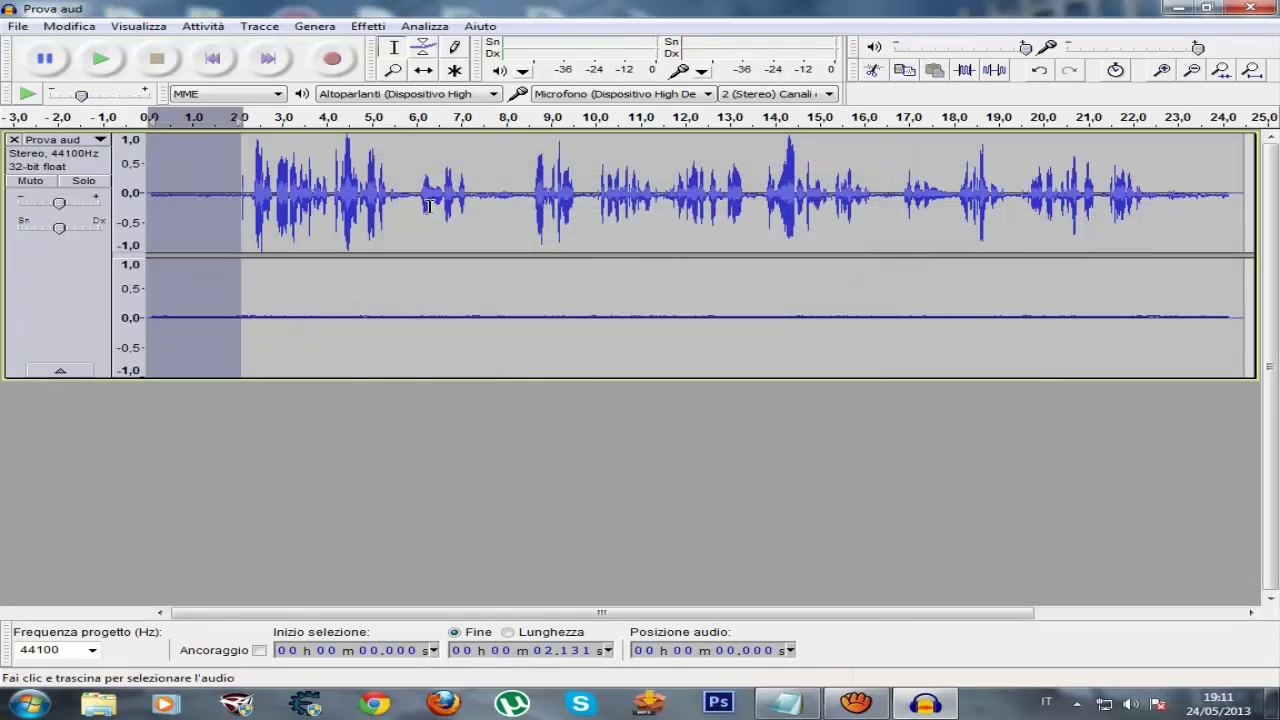
Select the whole track and apply Noise Removal with 24 dB reduction, 0.00 dB sensitivity, 150 Hz and 0.15 s, eliminating the noise.
left_click(155, 188)
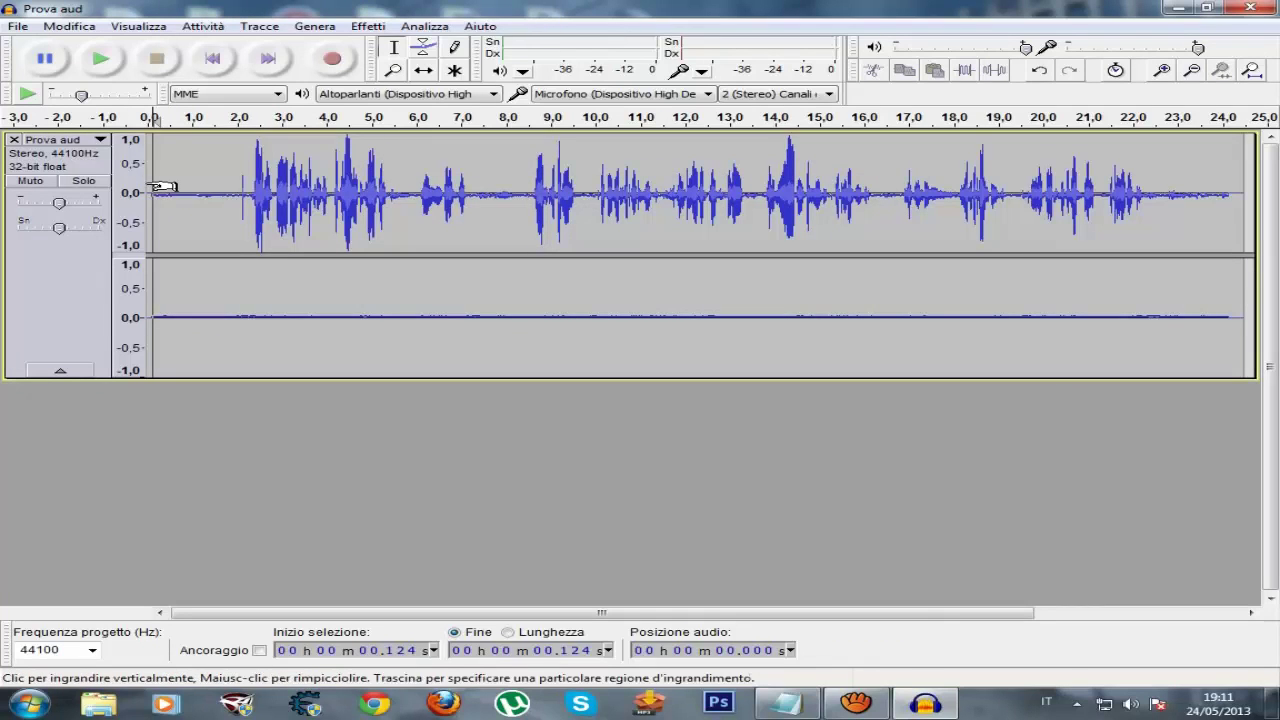
left_click(148, 182)
left_click_drag(148, 182, 1257, 200)
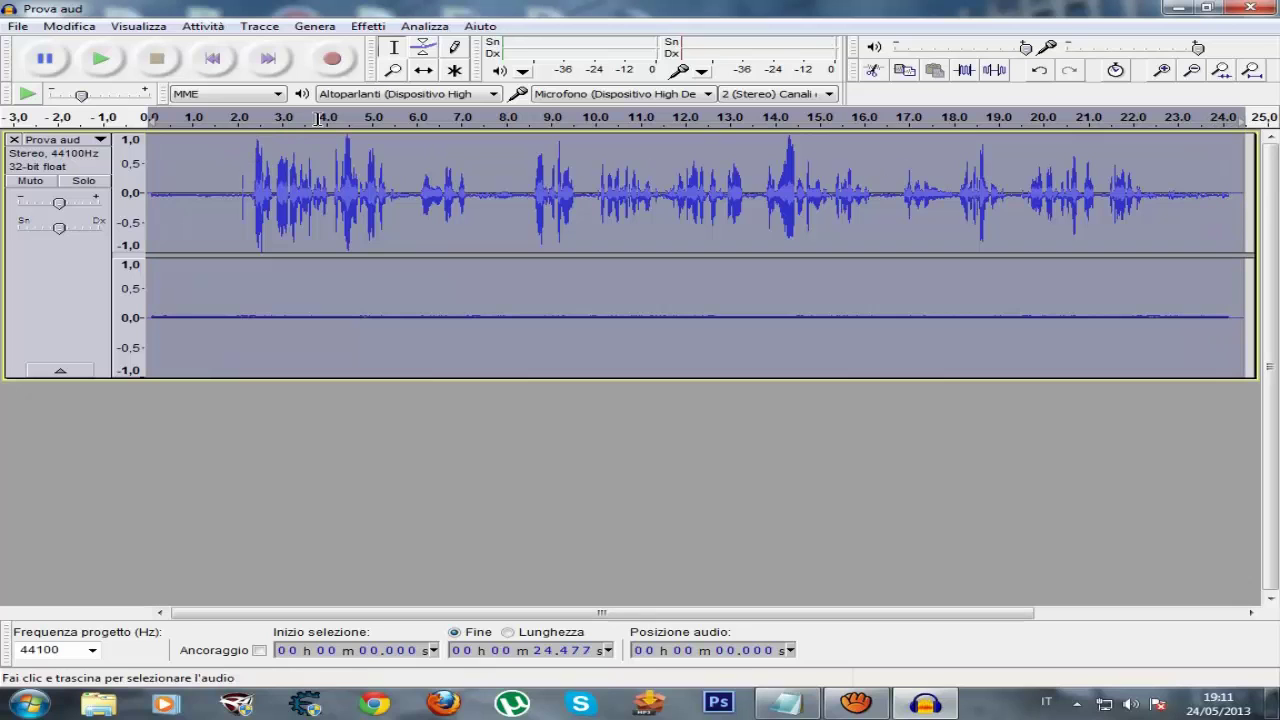
left_click(367, 26)
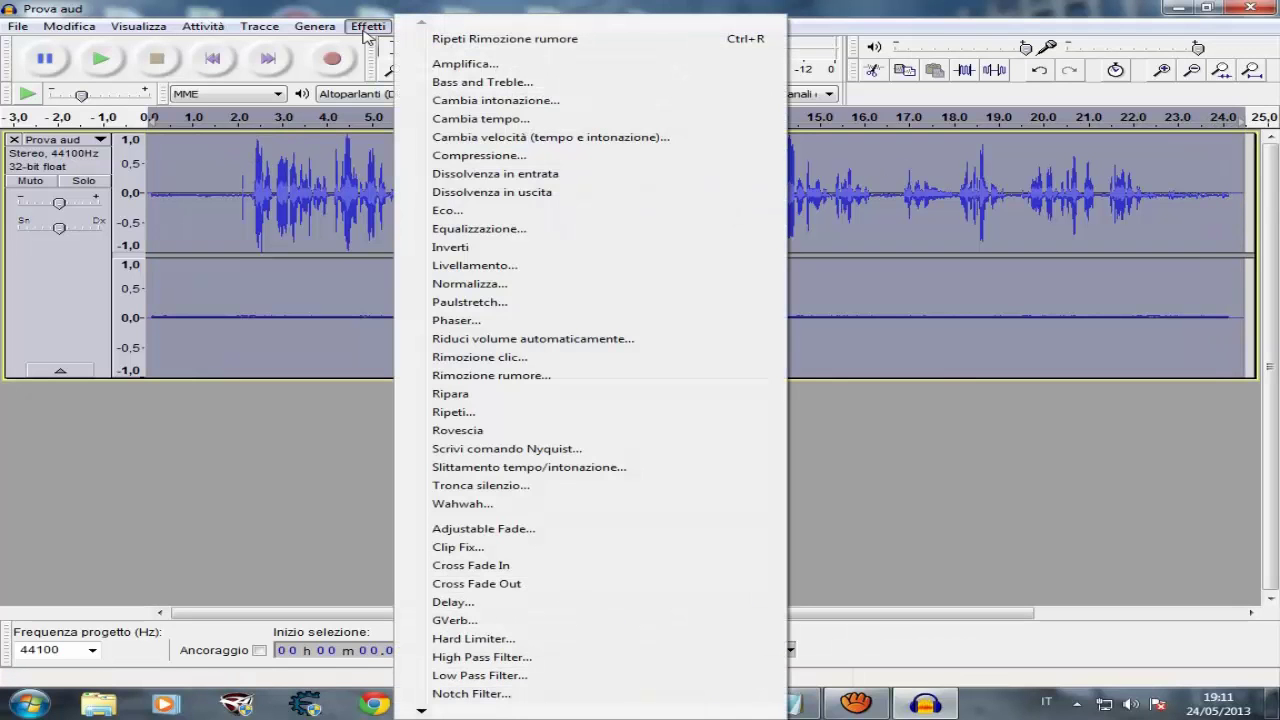
left_click(557, 389)
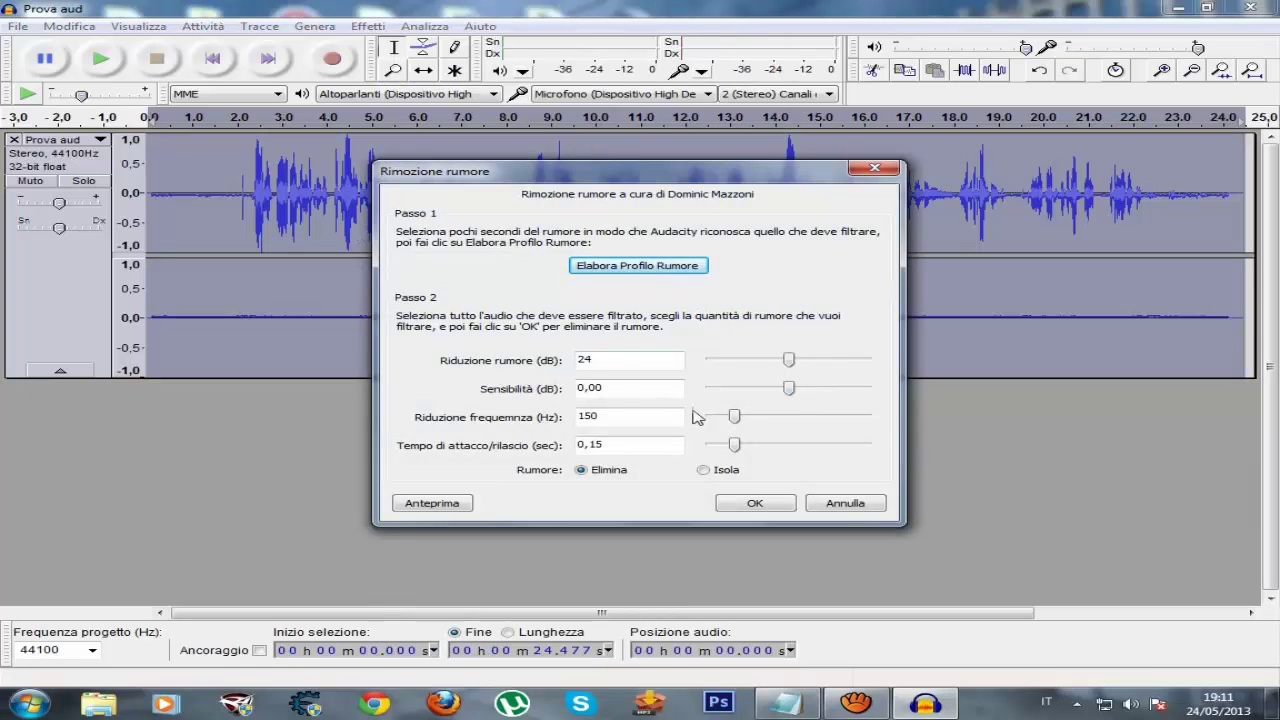
left_click(750, 505)
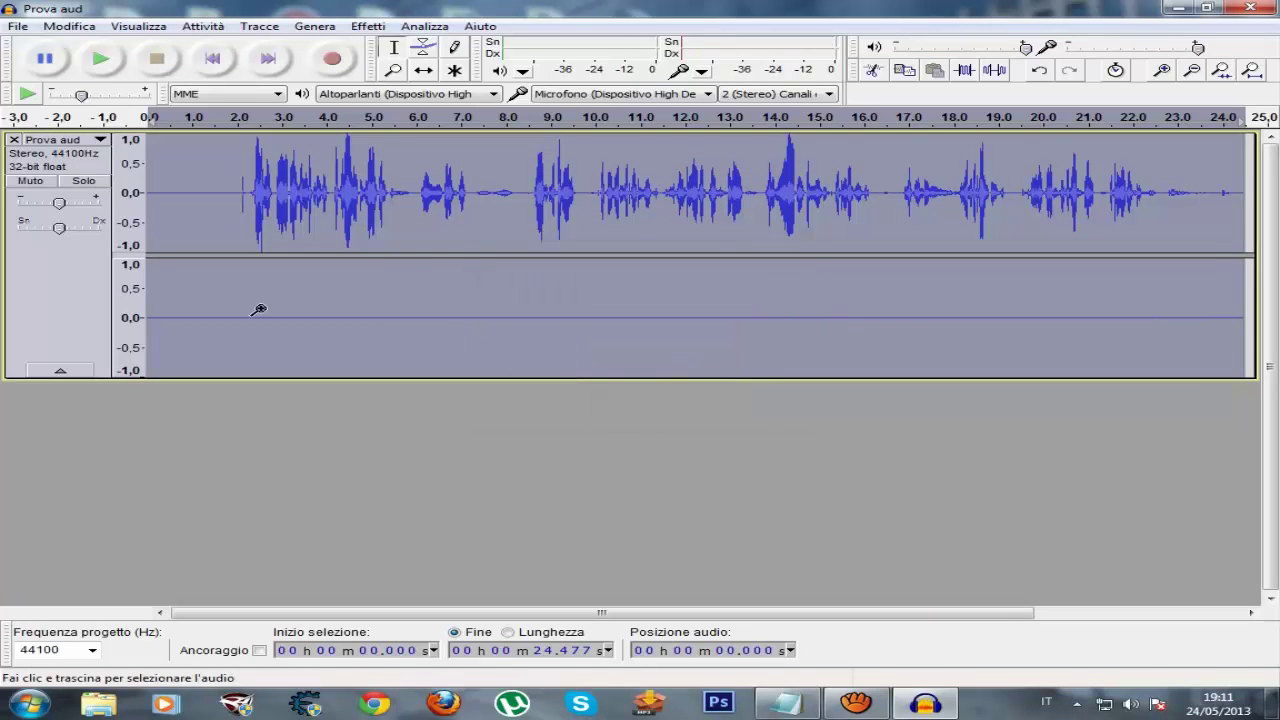
Play back the cleaned track to check the noise removal.
left_click(449, 480)
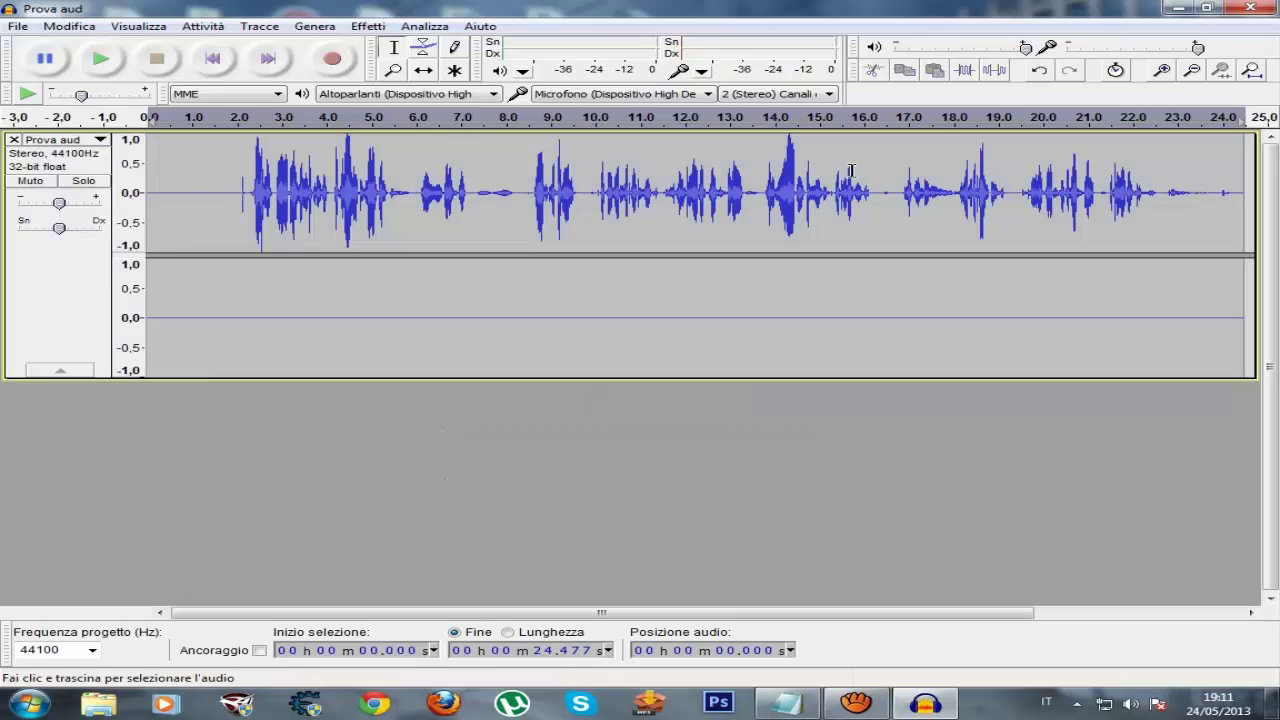
left_click(101, 60)
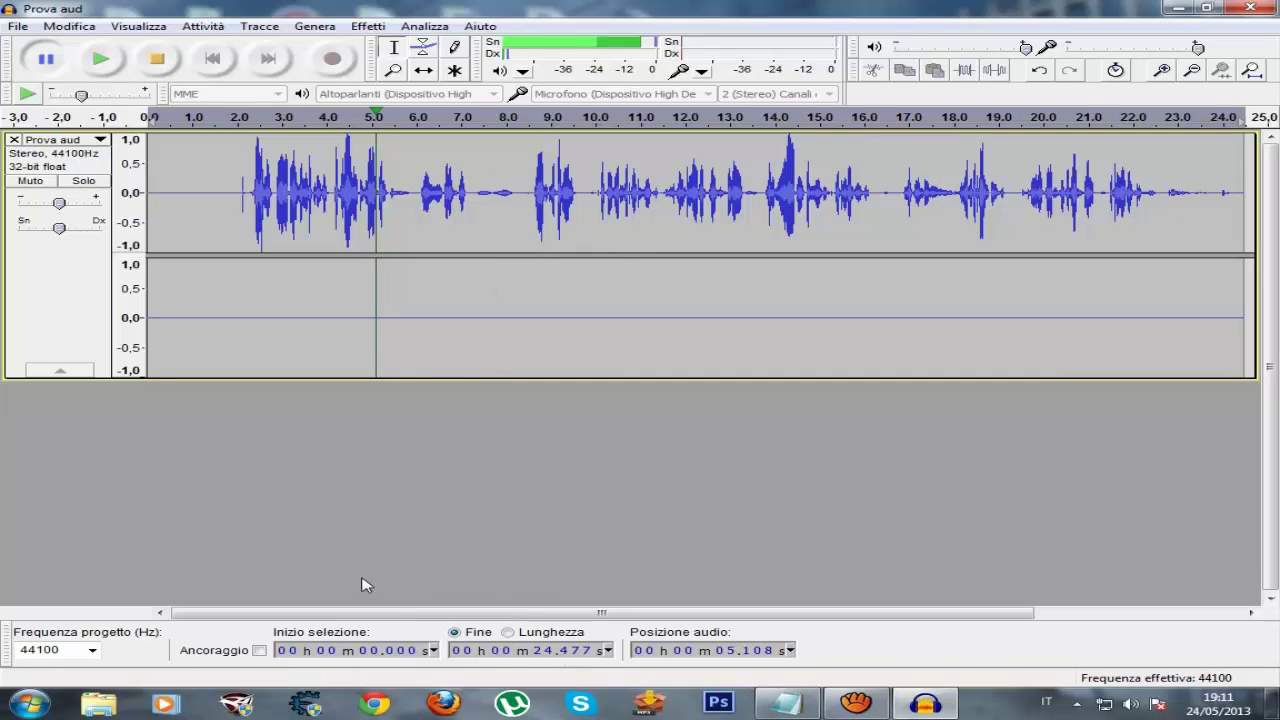
Export the audio to the desktop as a WAV (Microsoft) 16 bit PCM file named "Prova audMOD".
left_click(17, 26)
left_click(15, 27)
left_click(12, 28)
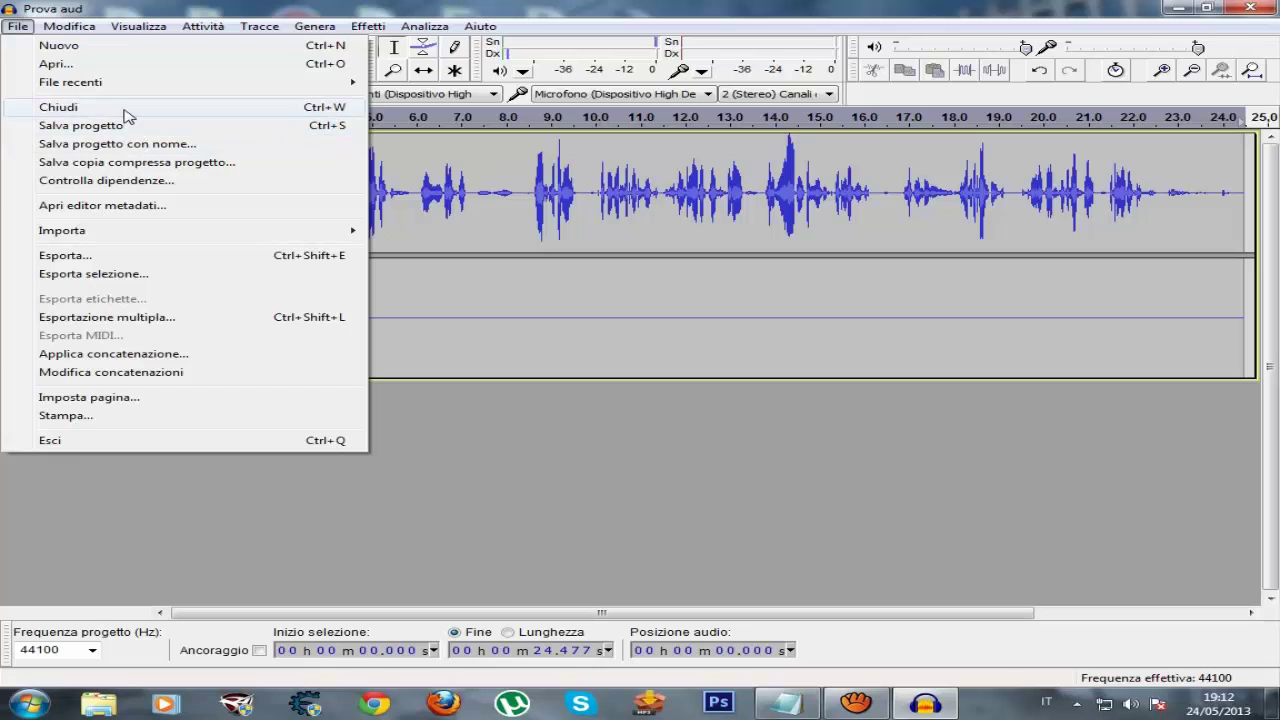
left_click(128, 258)
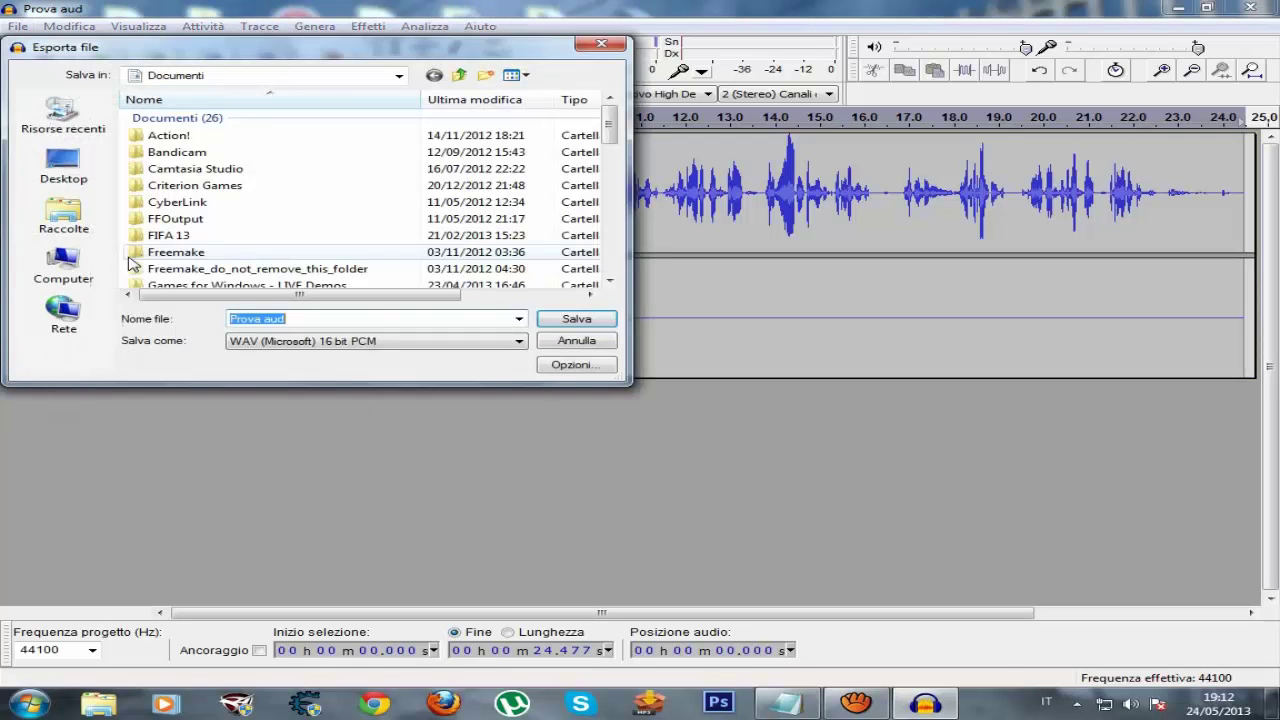
left_click(64, 165)
left_click(362, 343)
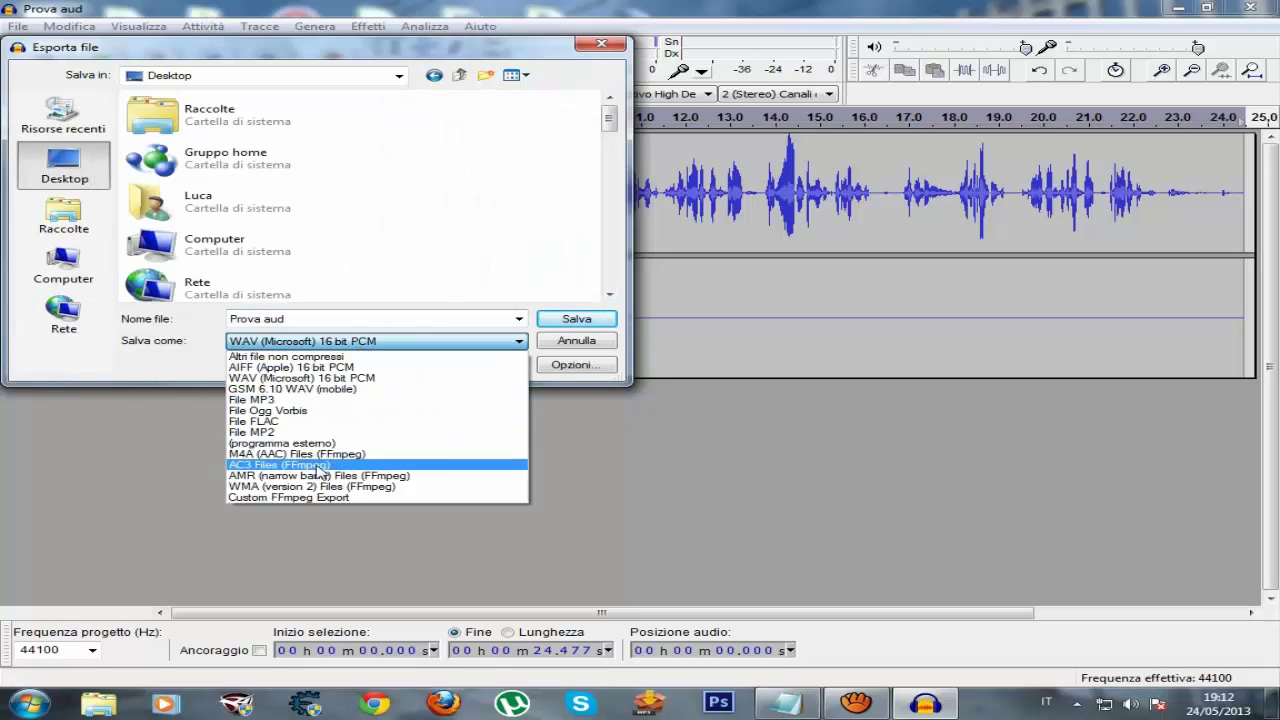
left_click(311, 380)
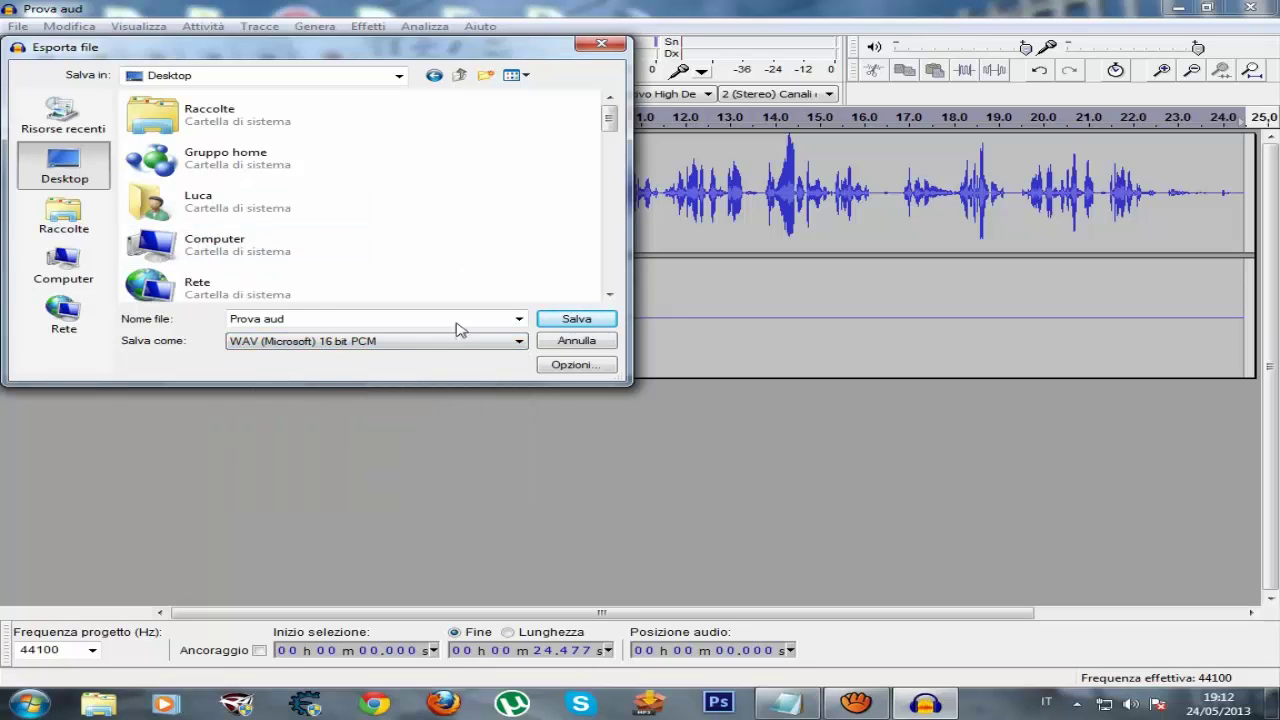
left_click(315, 320)
left_click(315, 320)
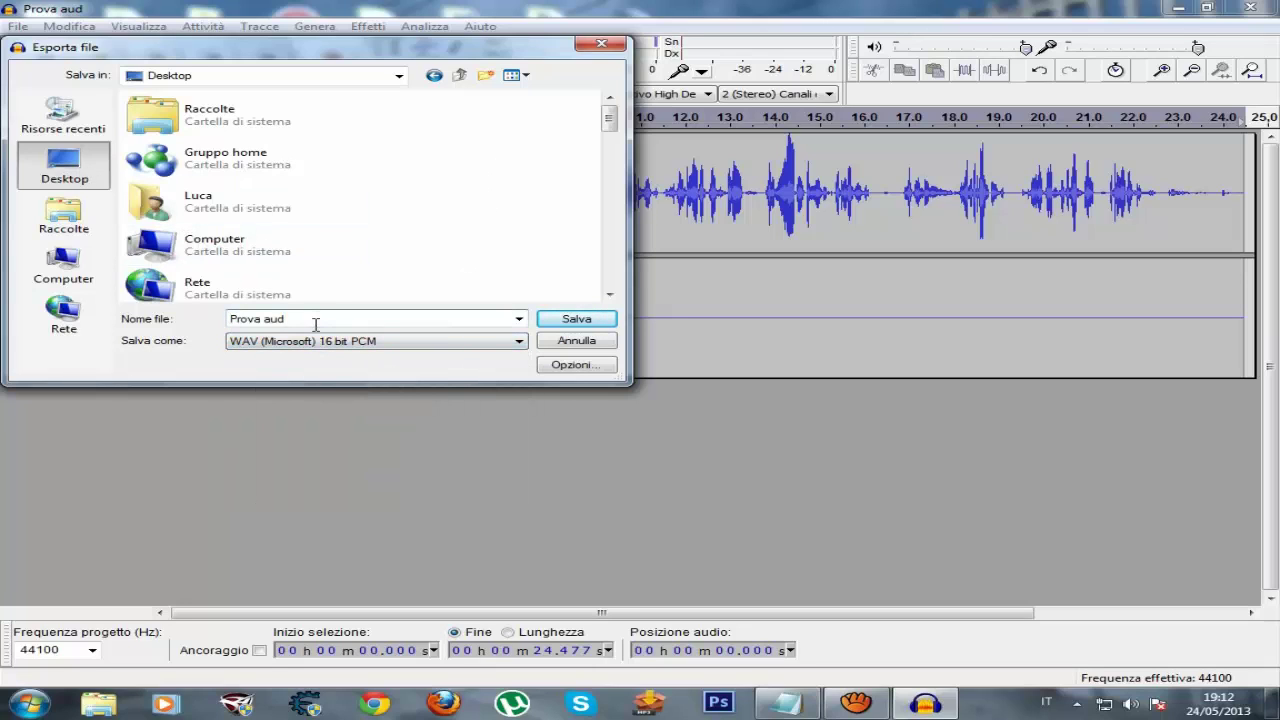
type("MOD")
left_click(576, 320)
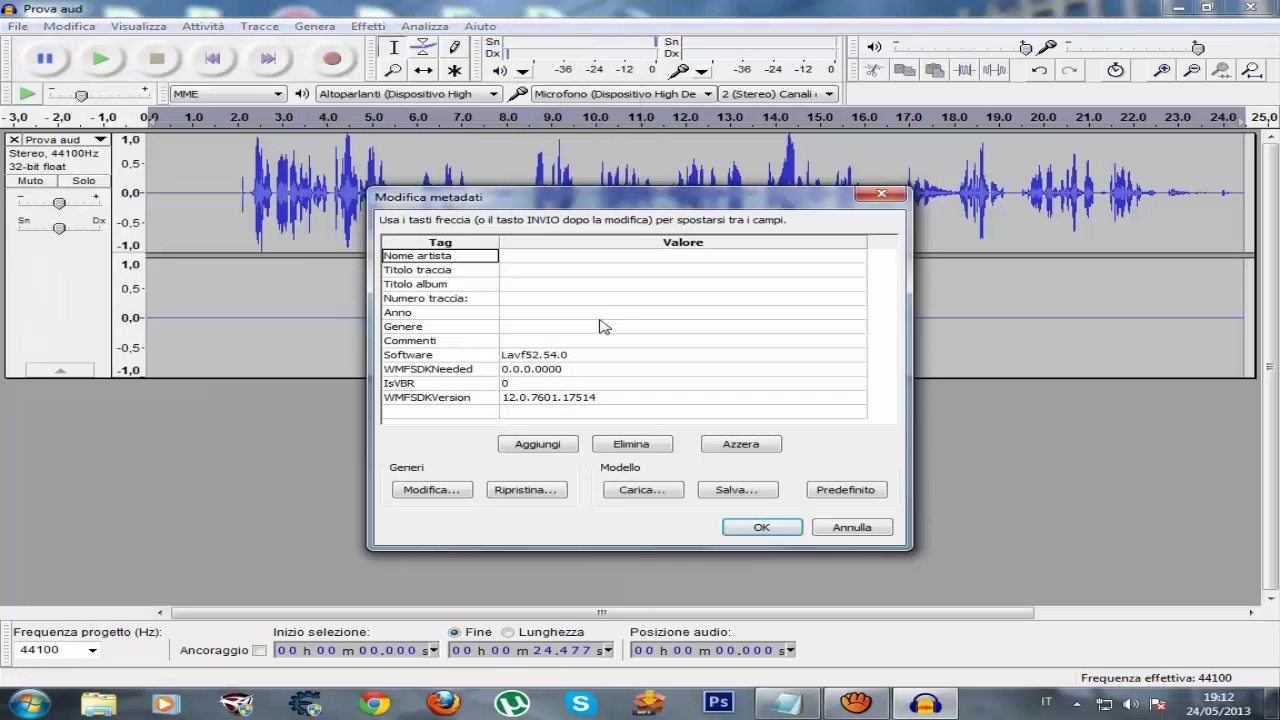
Set the artist name in the metadata to M55 and complete the export.
left_click(576, 257)
type("M55")
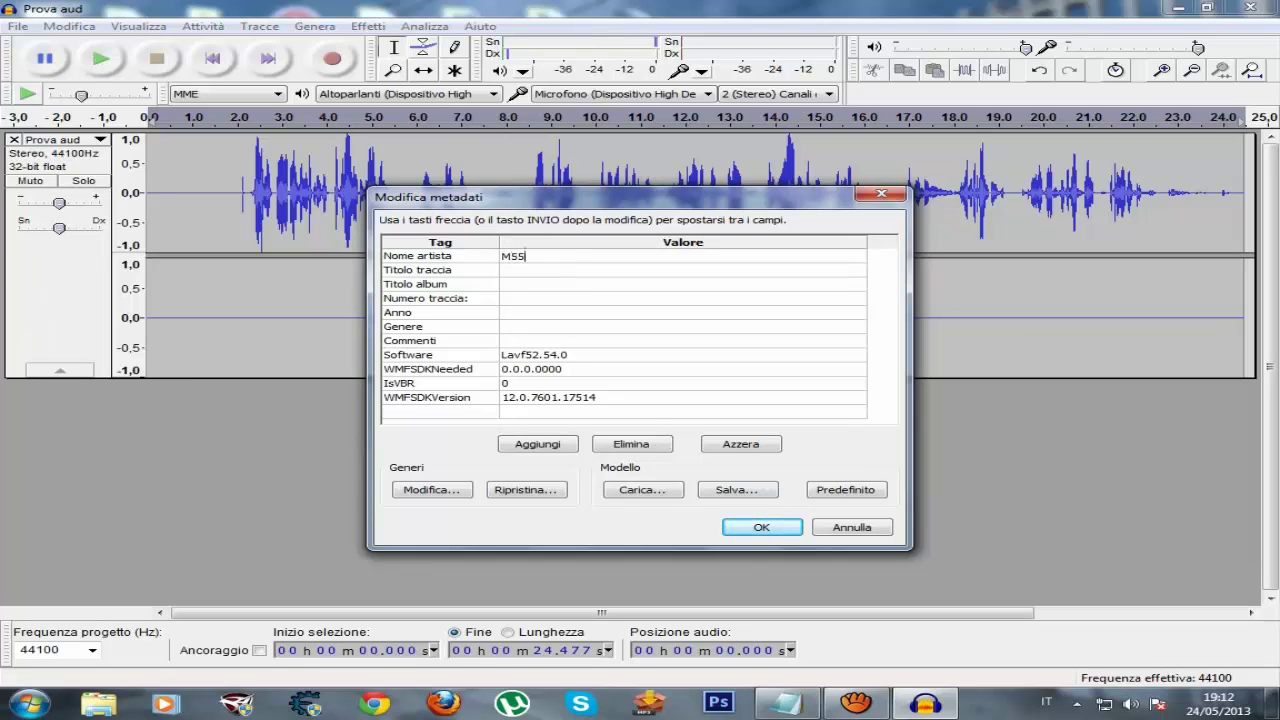
left_click(756, 528)
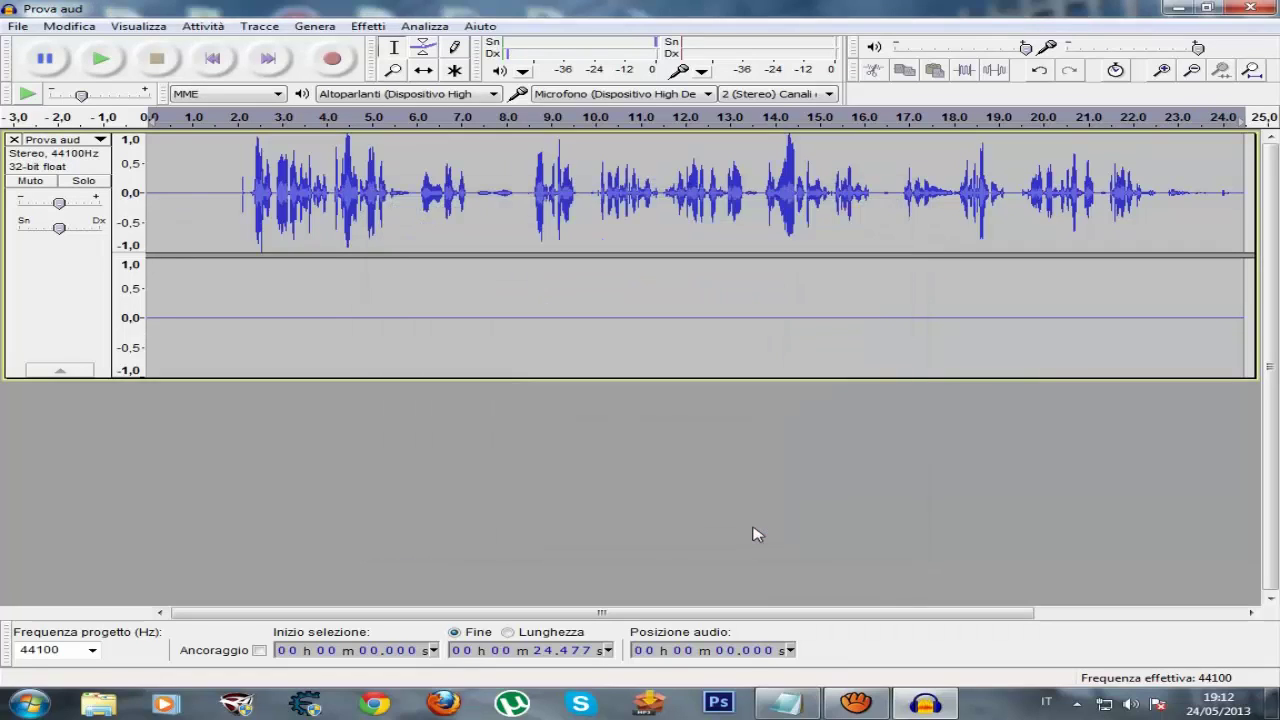
Check the desktop for the exported WAV file, and return to the Audacity project.
left_click(1175, 8)
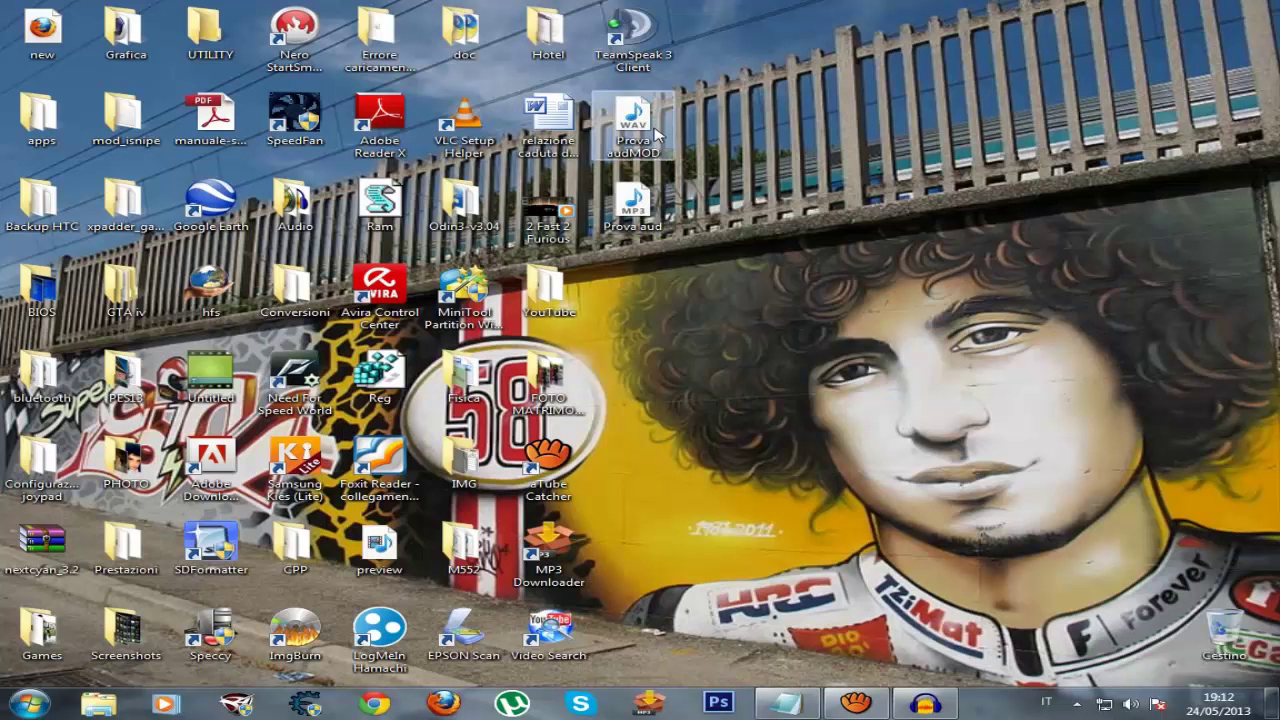
left_click(955, 710)
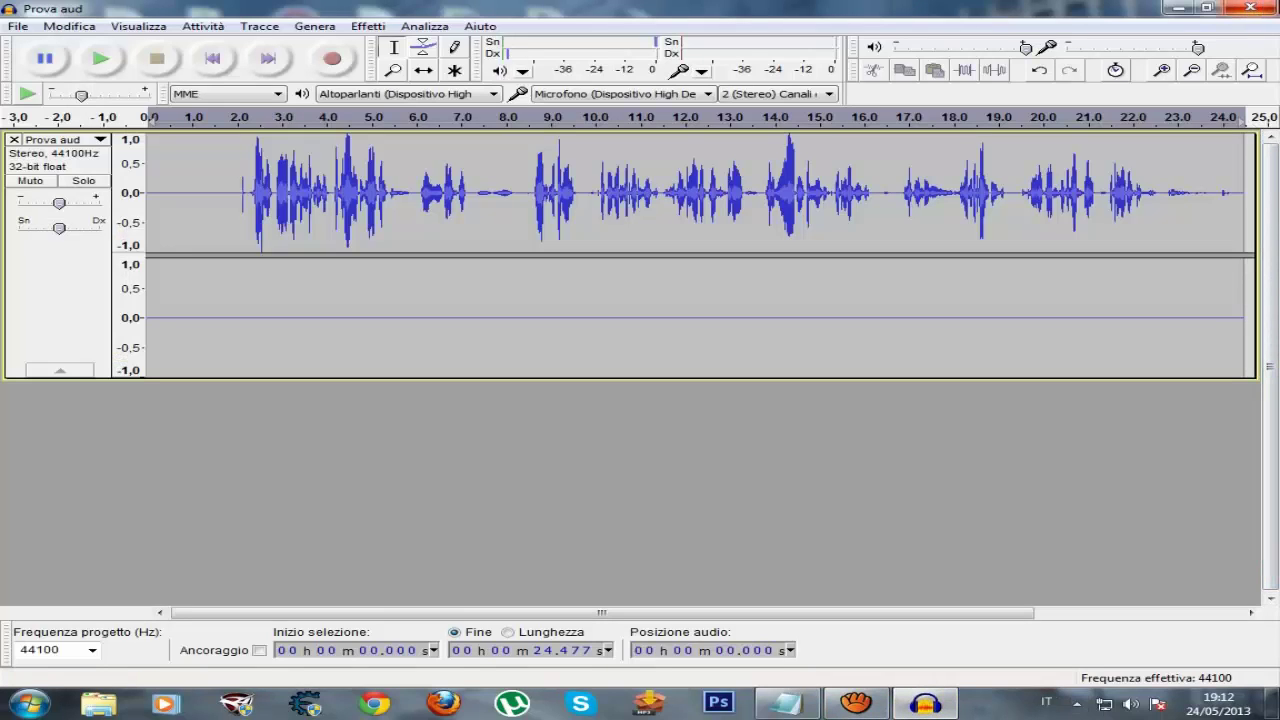
Close the Audacity project.
left_click(1250, 8)
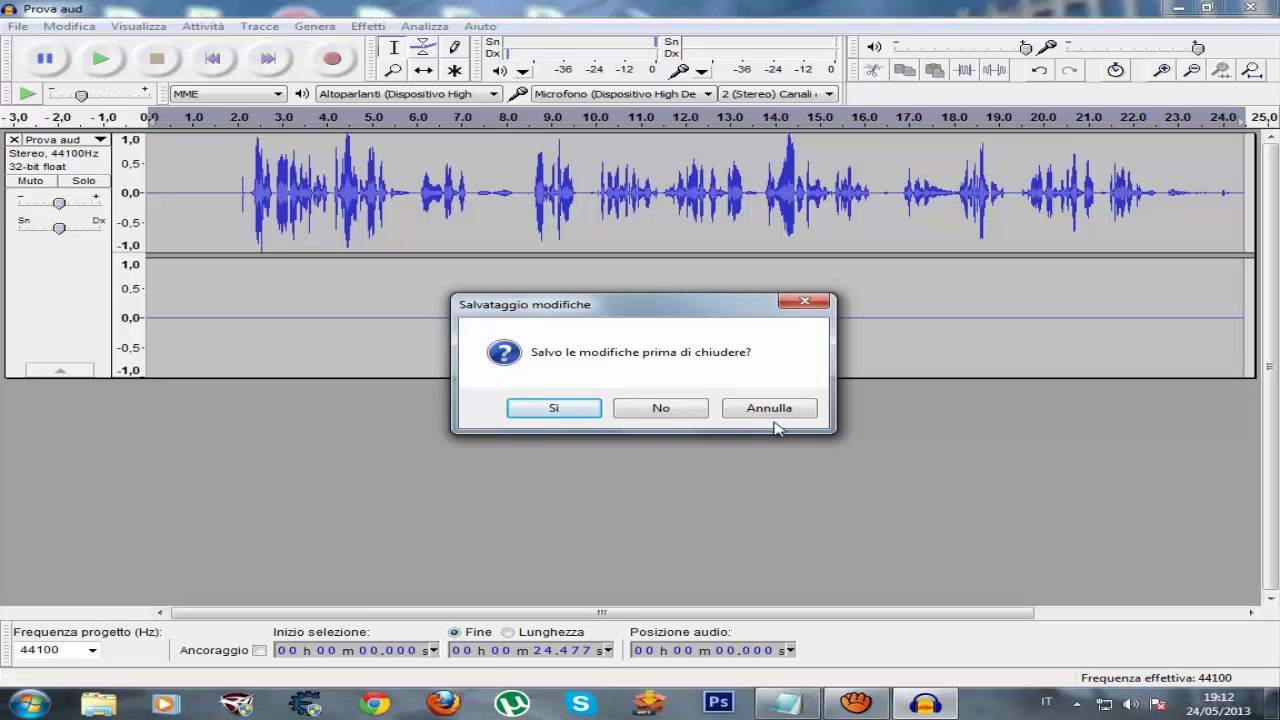
mouse_move(857, 710)
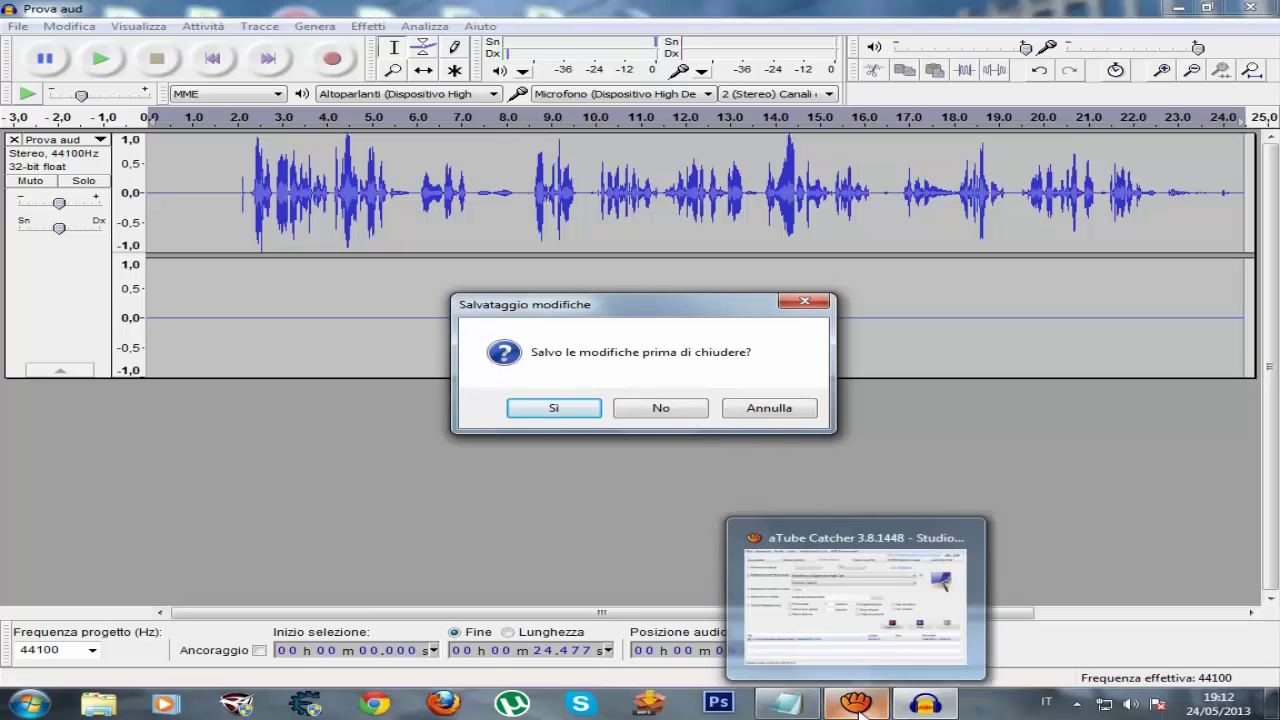